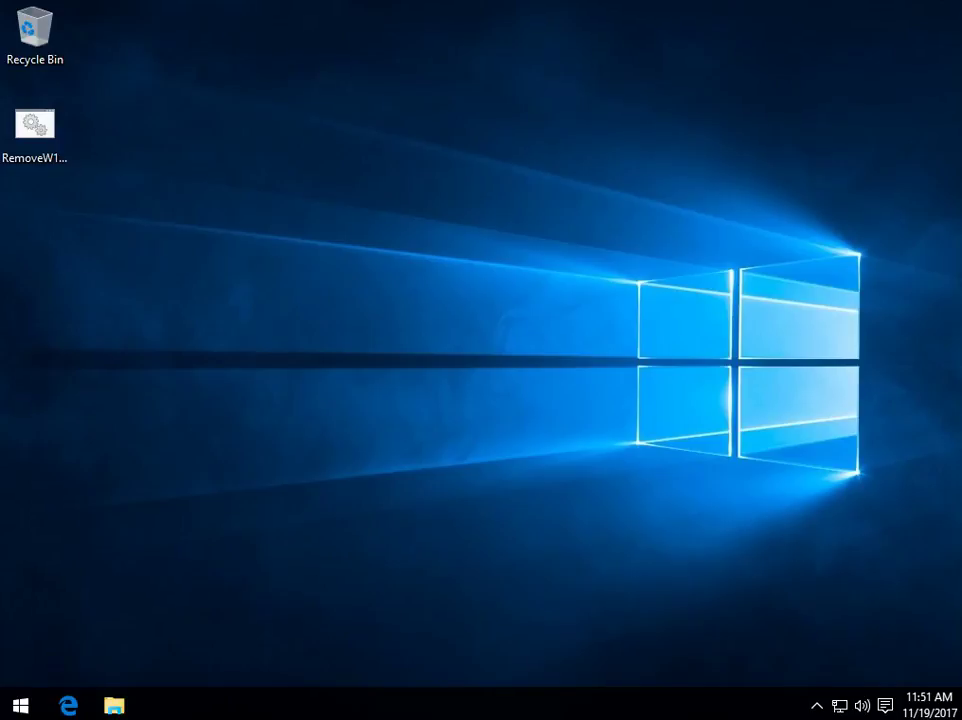
- Run netplwiz and apply User Accounts without requiring a user name and password to use this computer
key(super+r)
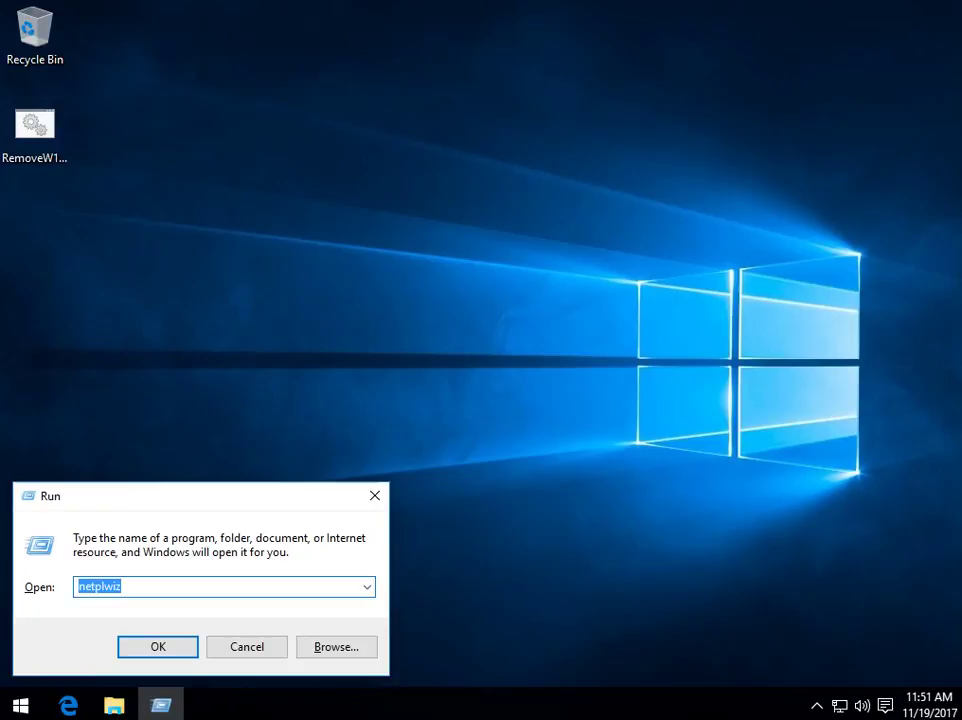
key(Return)
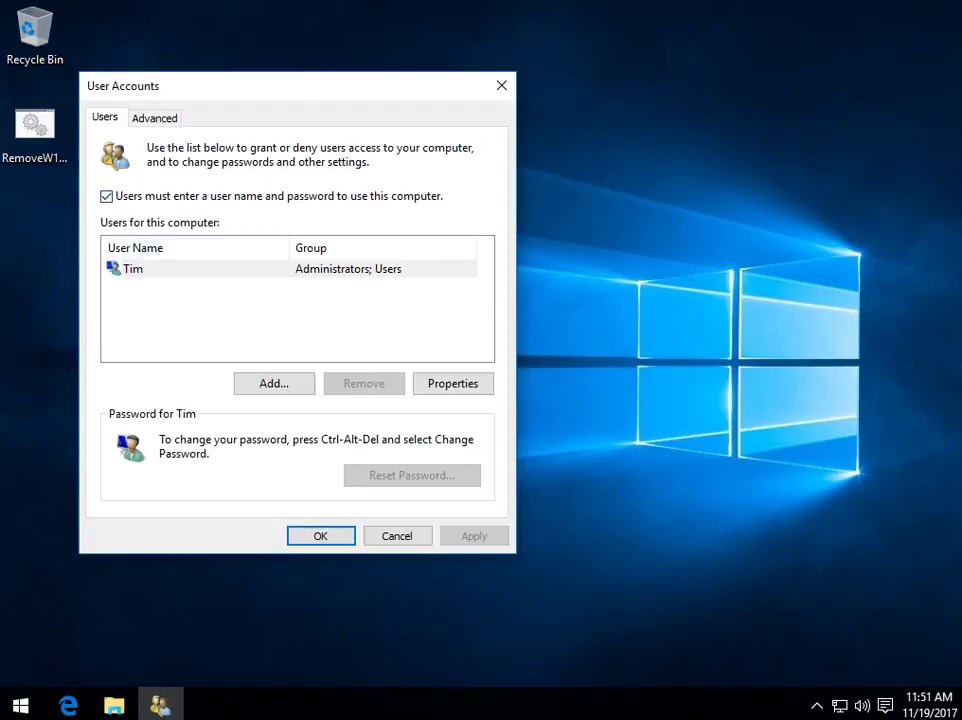
click(107, 197)
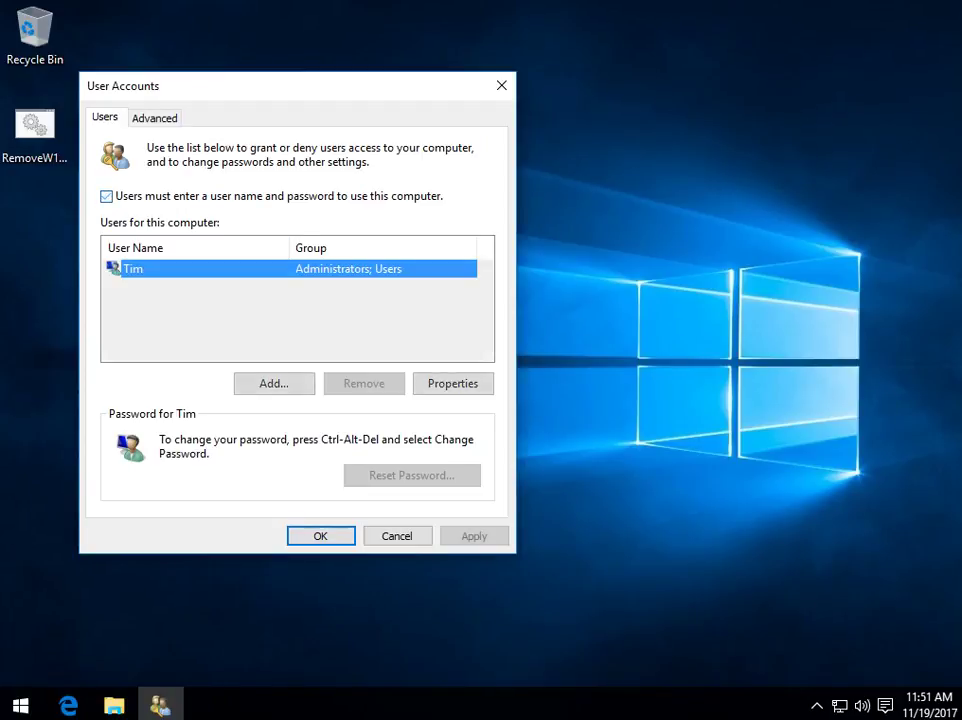
click(474, 536)
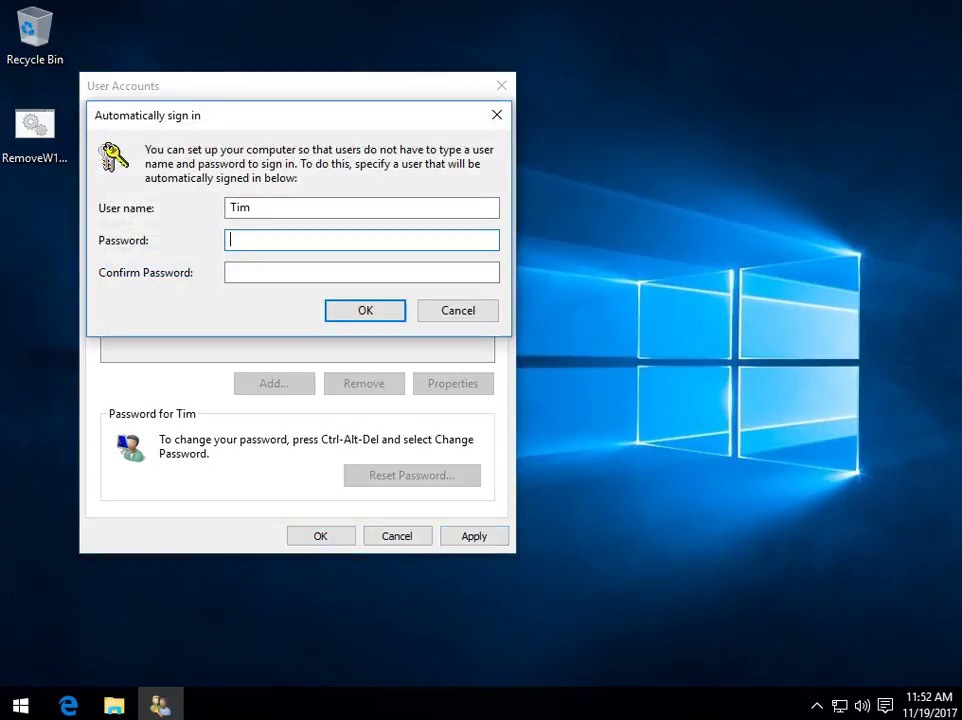
- Confirm automatic sign-in for the listed user with both password fields left blank and close User Accounts
drag(347, 117, 648, 250)
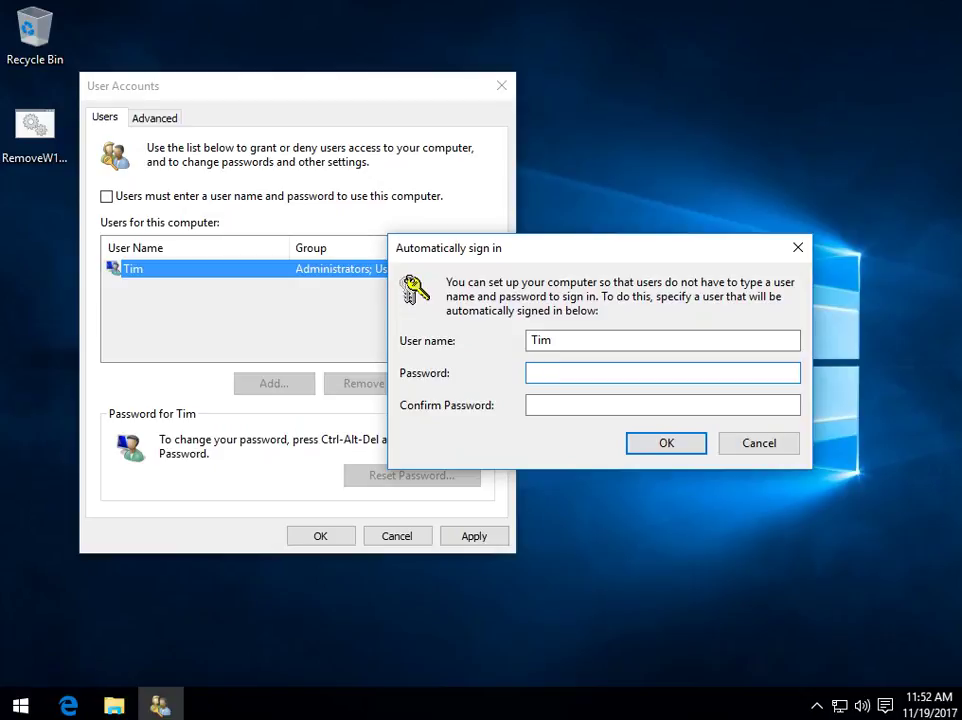
drag(559, 259, 477, 176)
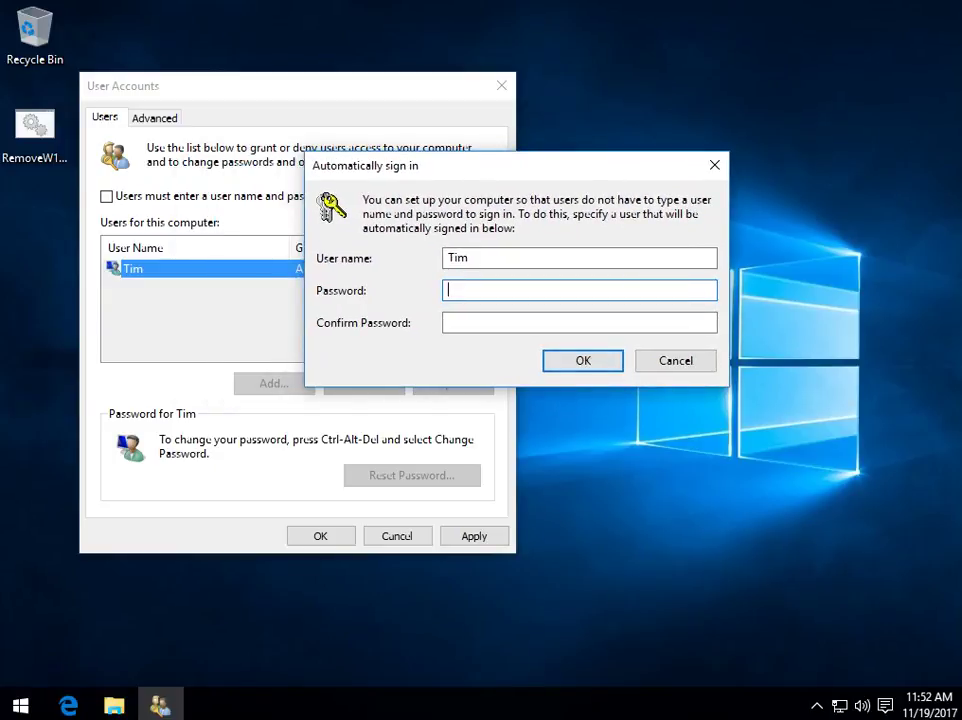
key(Return)
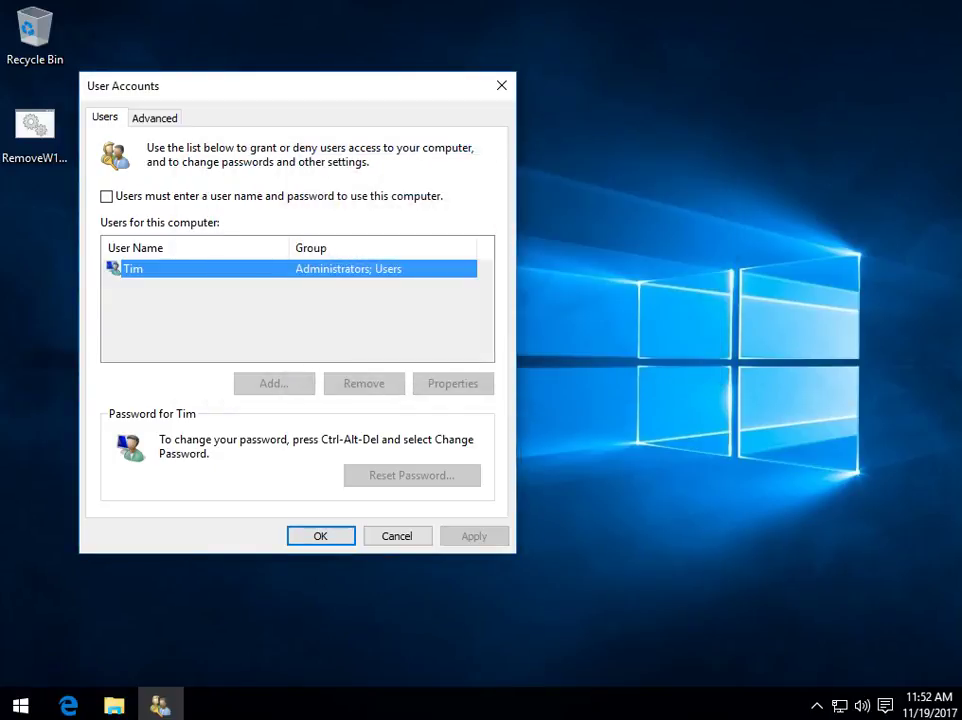
key(Return)
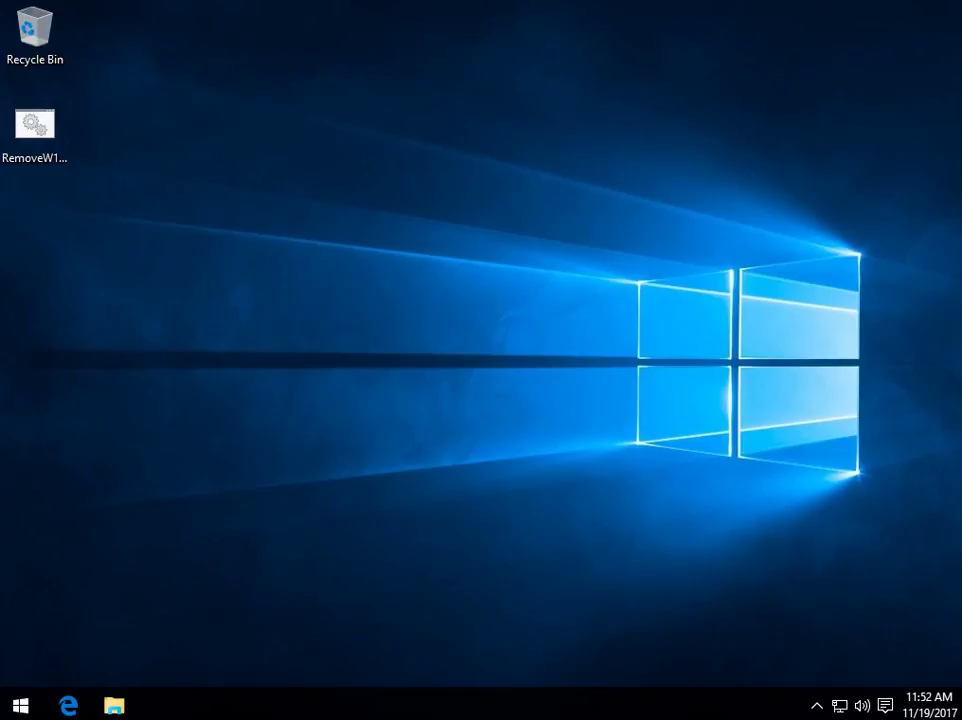
- Open the Local Group Policy Editor by running gpedit.msc
key(super+r)
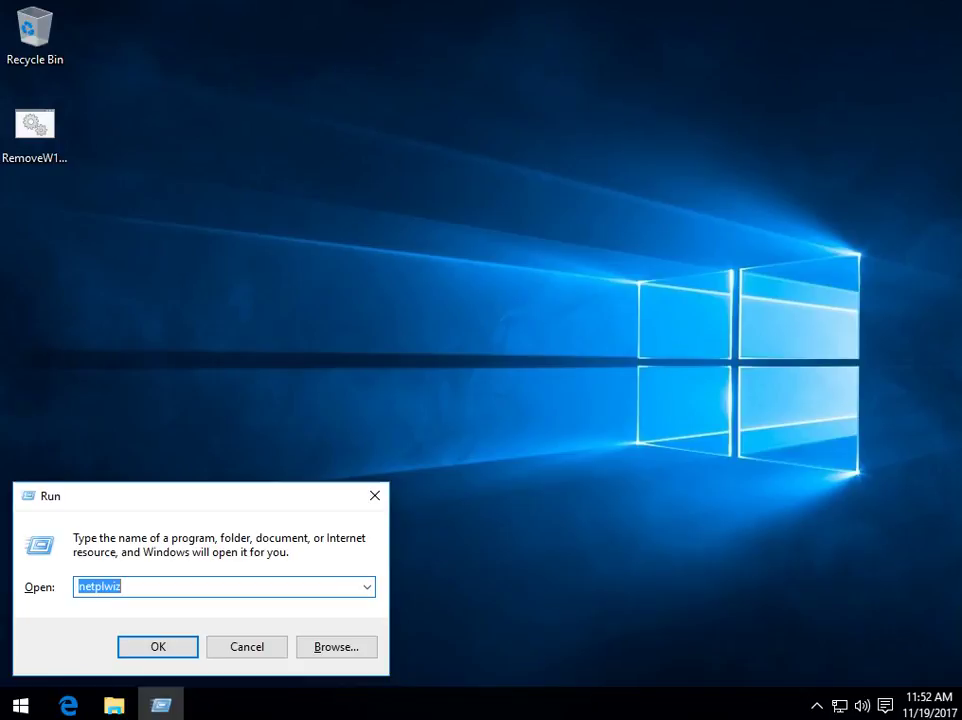
text(gpedit)
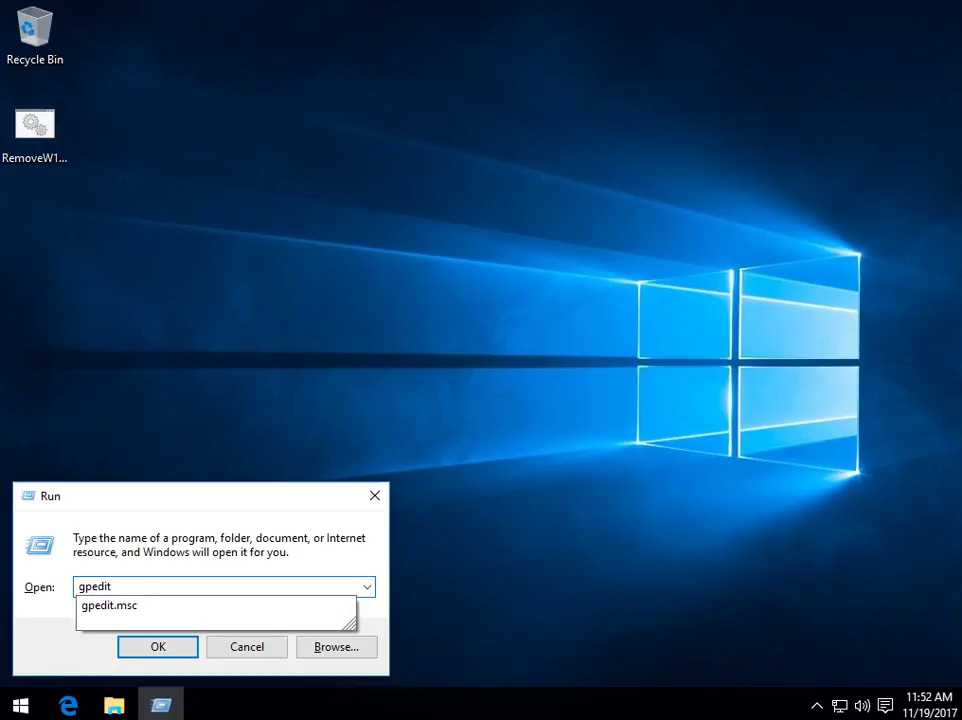
key(Return)
key(Return)
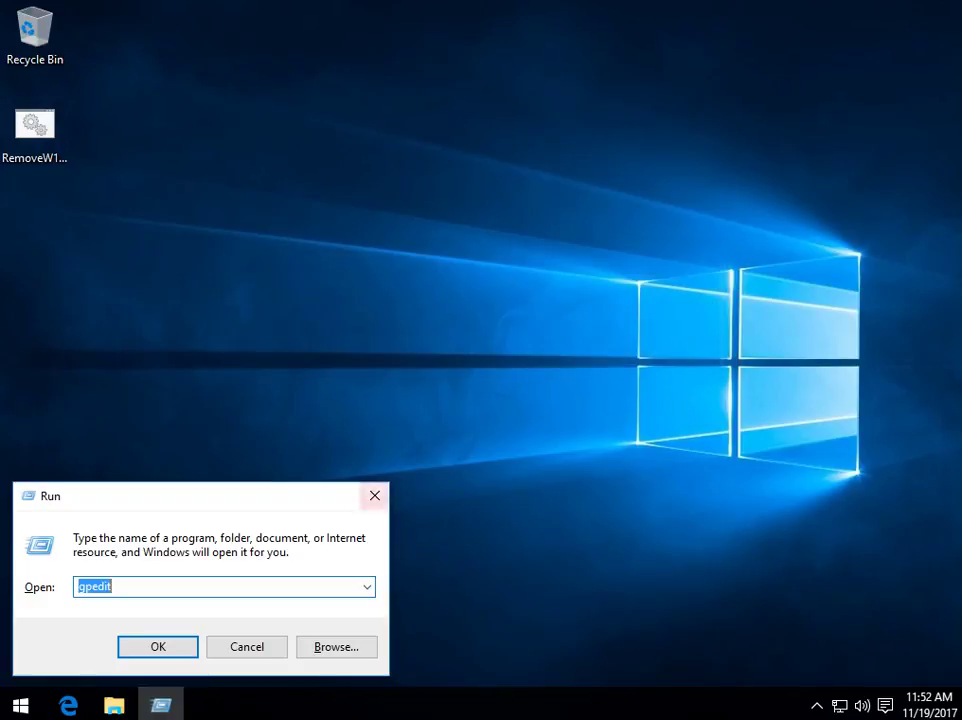
key(End)
text(.msc)
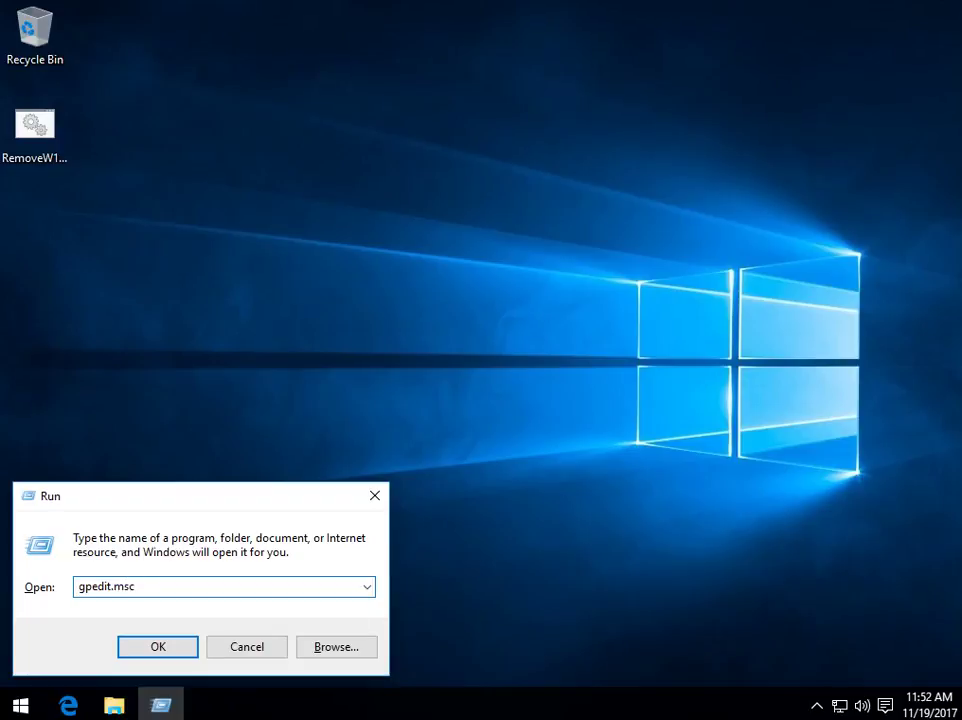
key(Return)
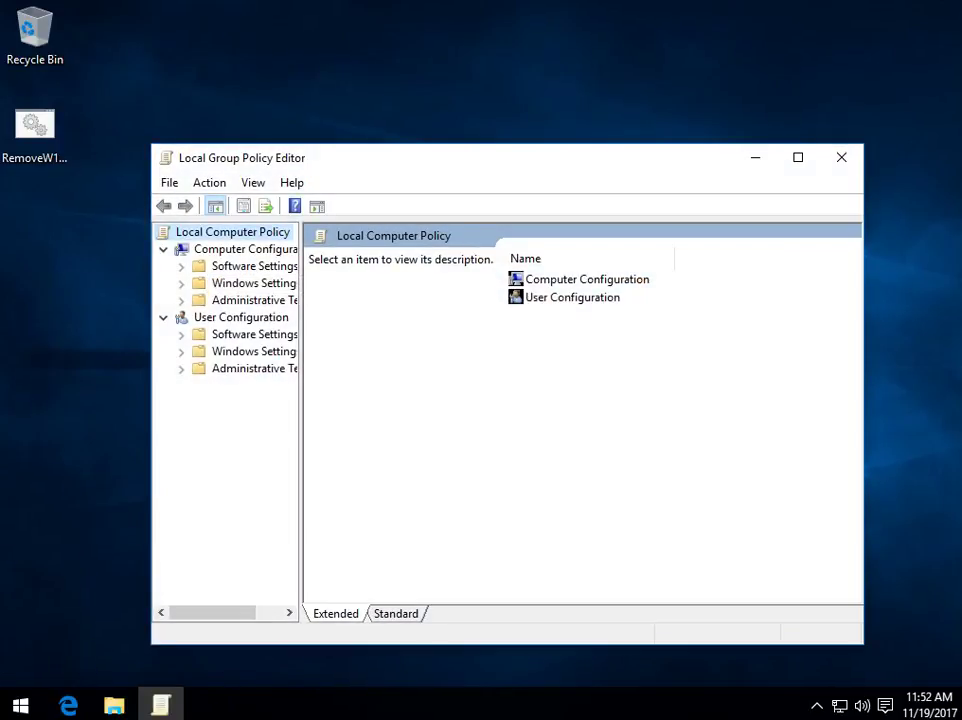
- Show the Personalization policies under Computer Configuration, Administrative Templates, Control Panel
drag(301, 340, 412, 340)
drag(469, 168, 449, 81)
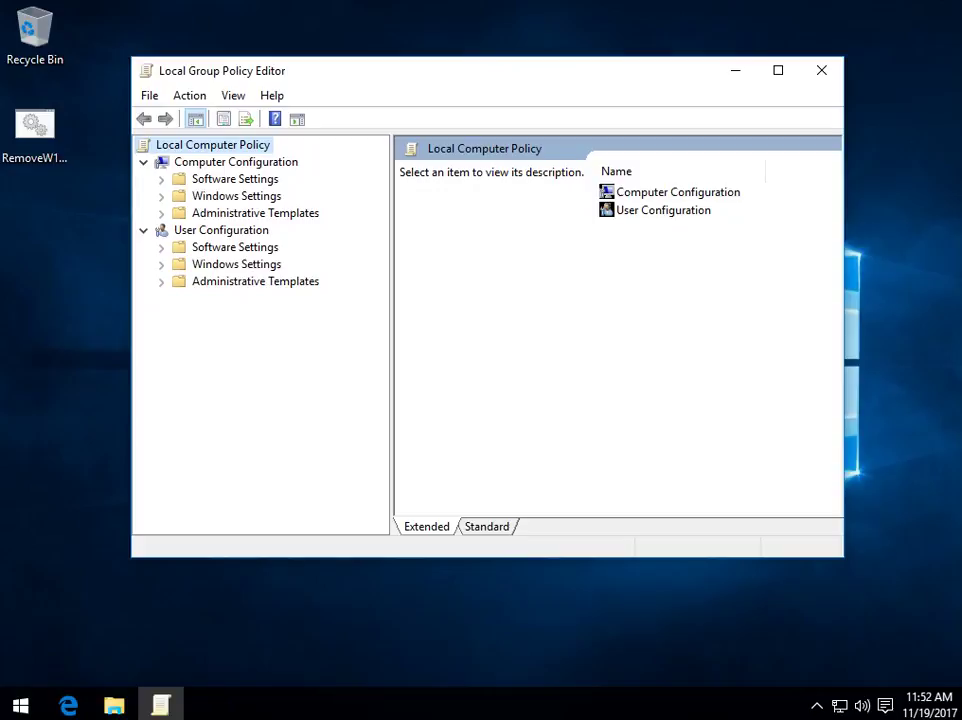
double_click(255, 213)
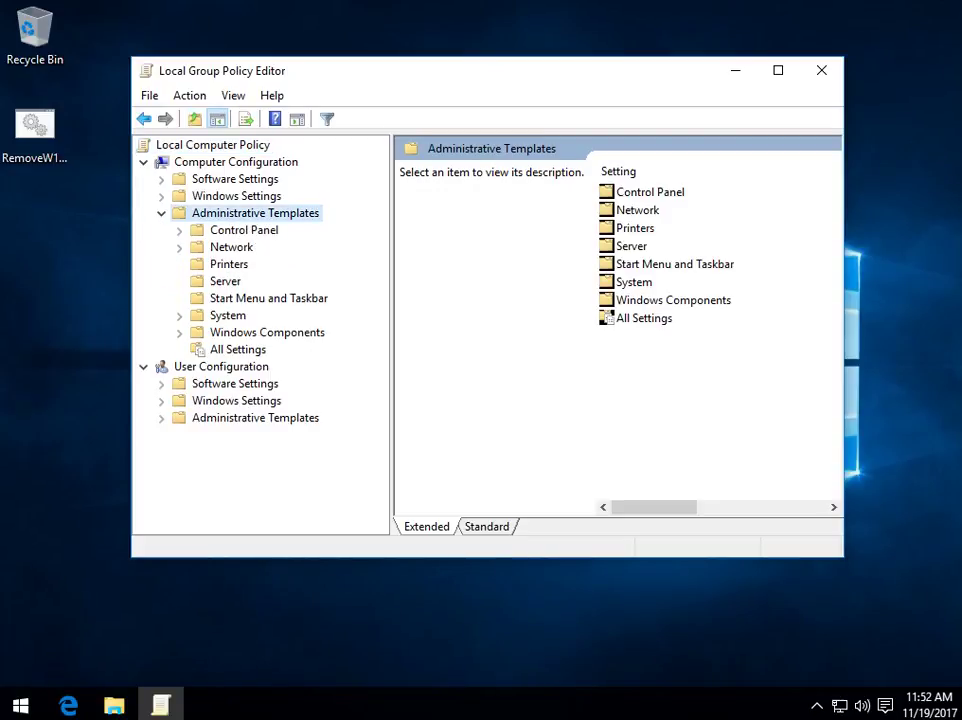
double_click(244, 230)
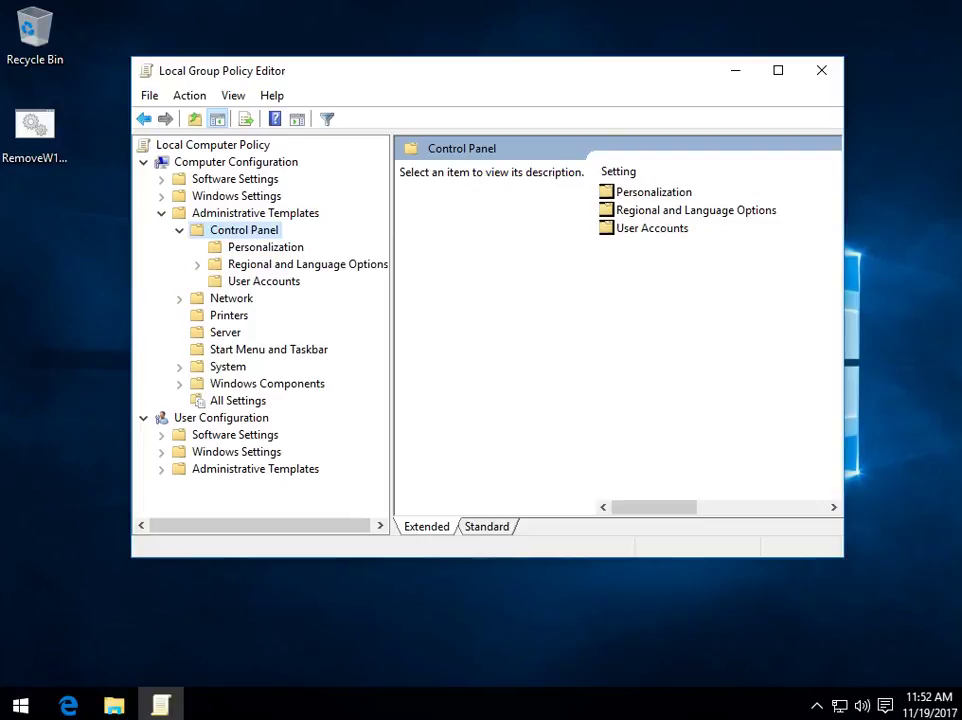
click(265, 247)
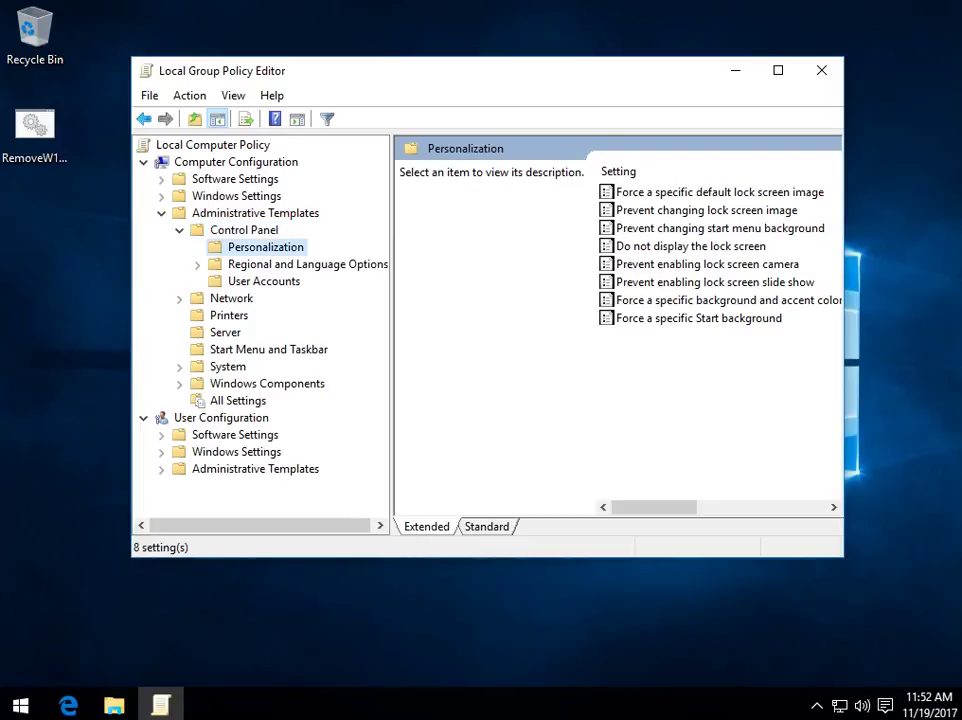
- Set the "Do not display the lock screen" policy to Enabled, apply it, and close the Local Group Policy Editor
drag(843, 253, 961, 254)
drag(576, 61, 560, 57)
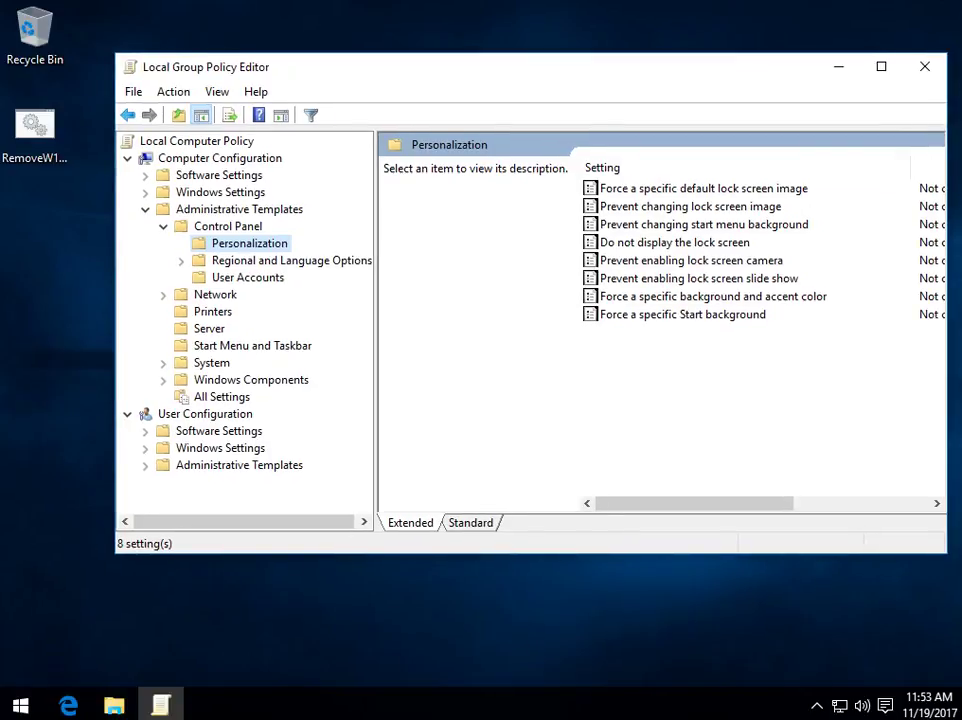
click(675, 243)
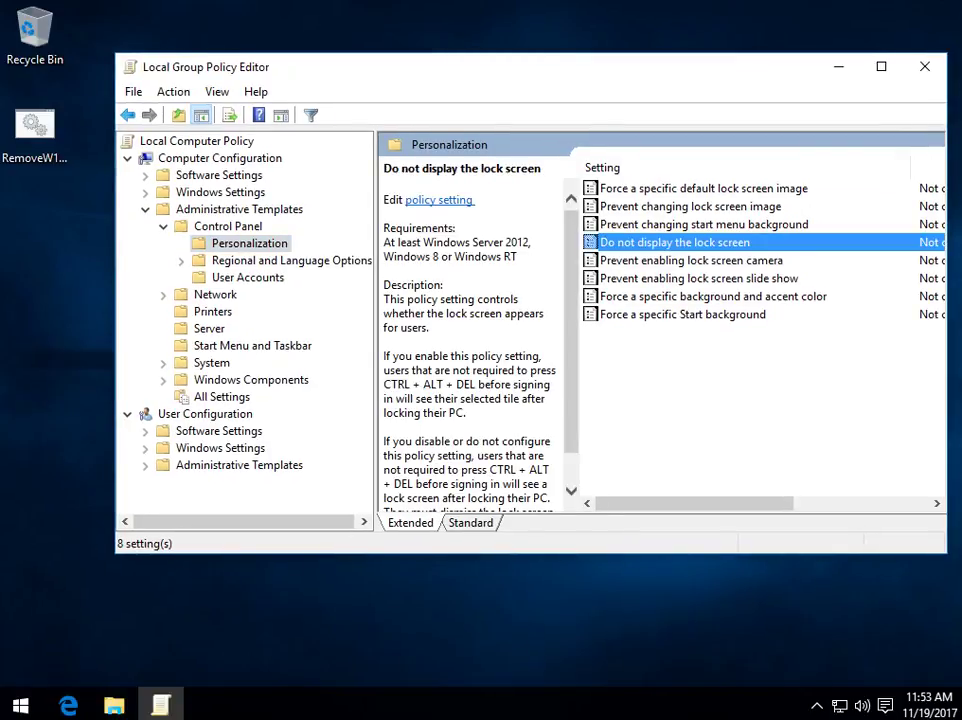
double_click(675, 243)
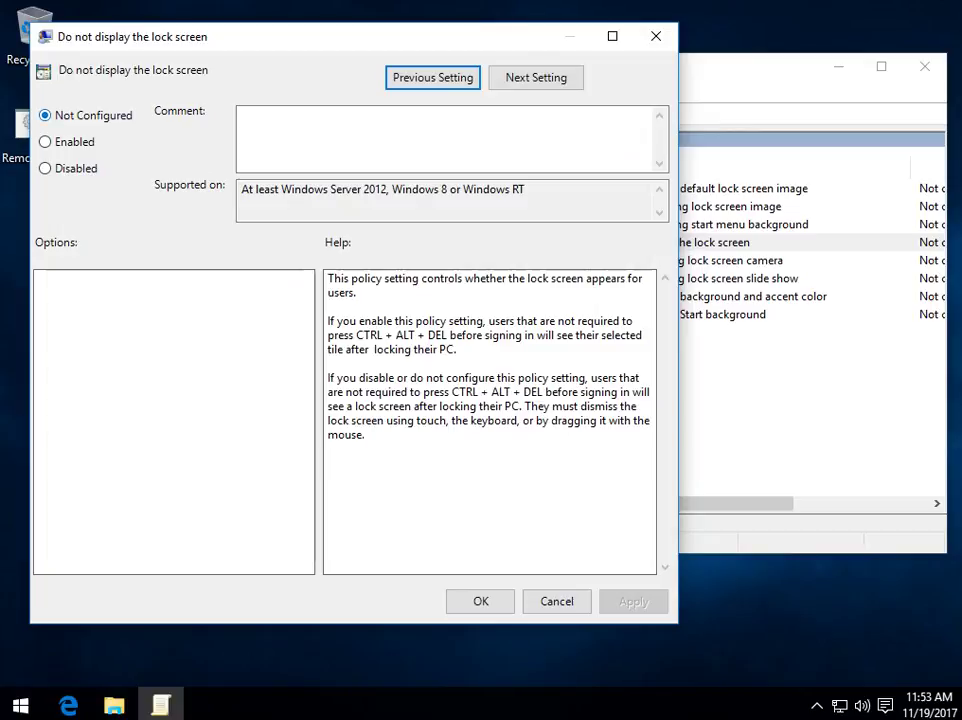
click(47, 142)
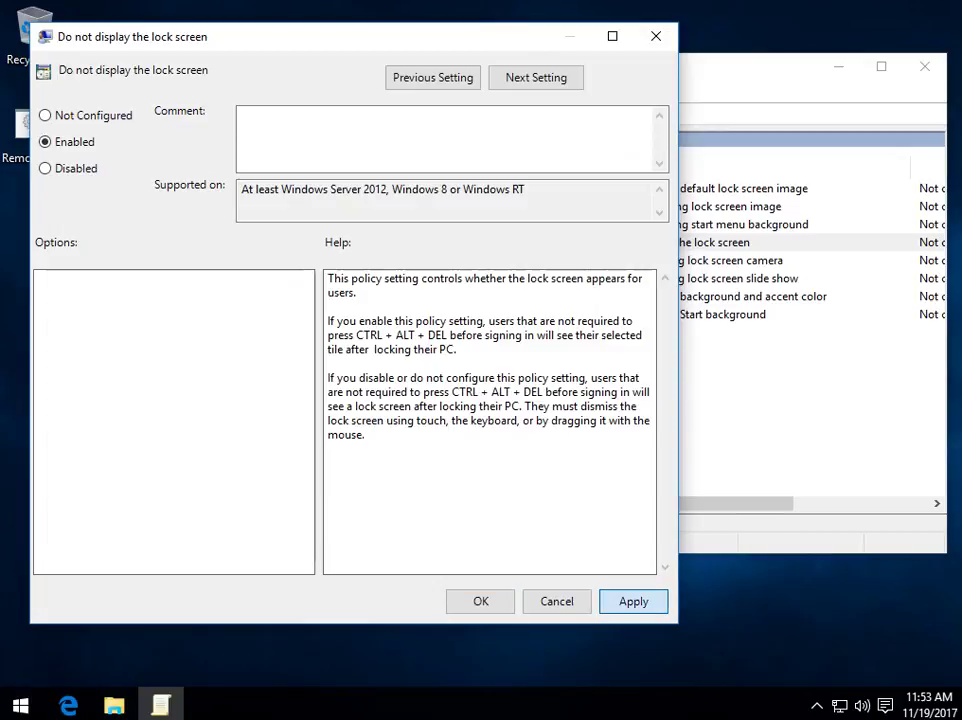
click(633, 601)
key(Return)
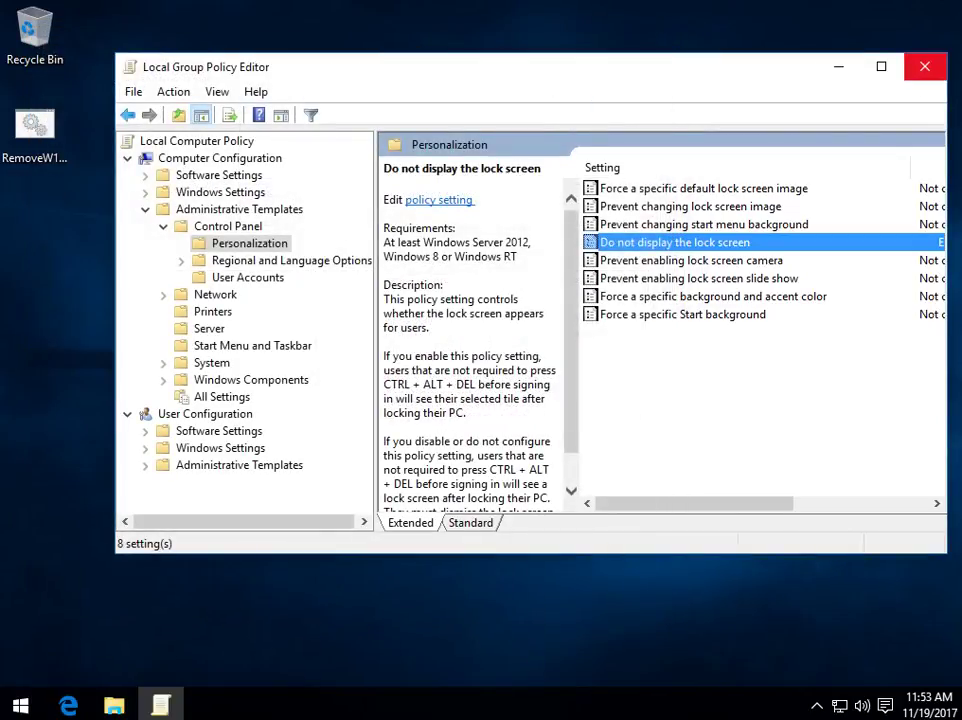
click(925, 67)
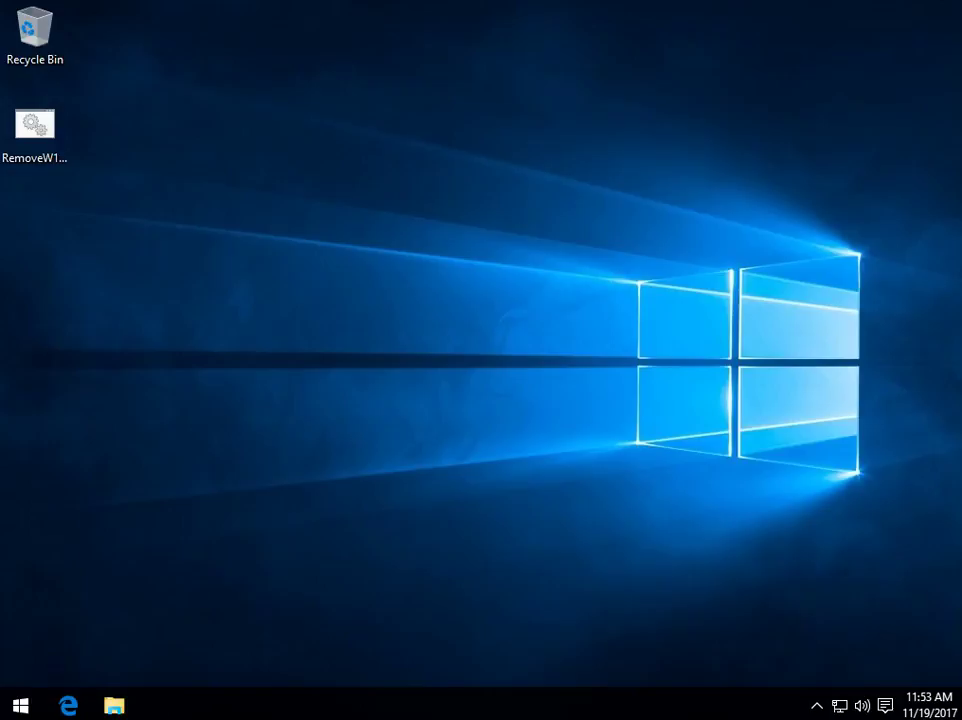
- Switch to File Explorer and expand C:\Windows\SystemApps in a maximized window with full folder names readable
click(114, 706)
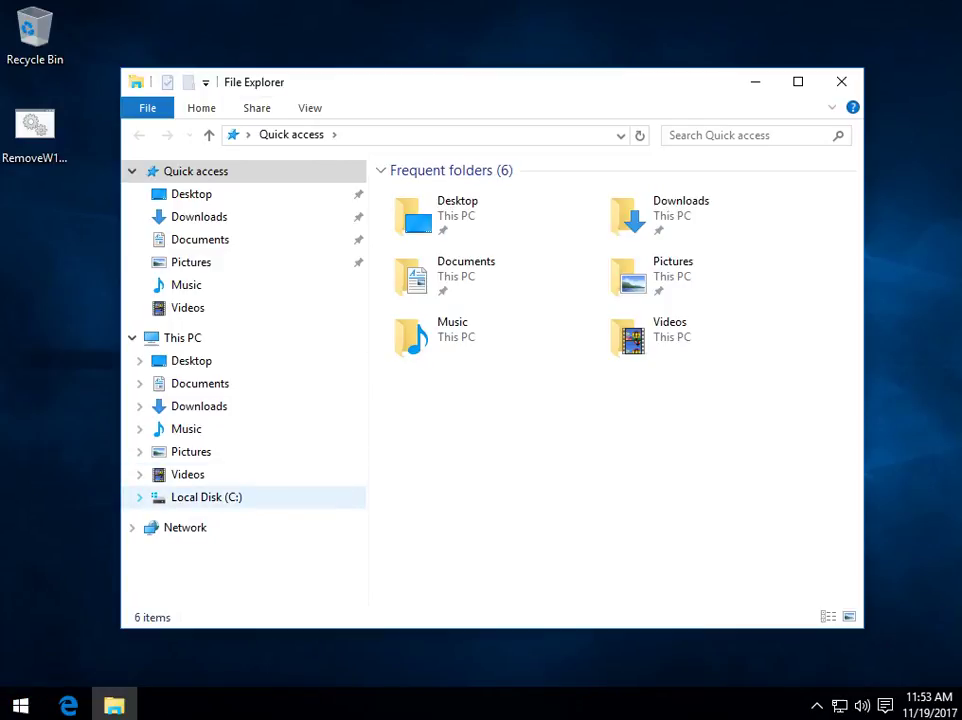
click(139, 497)
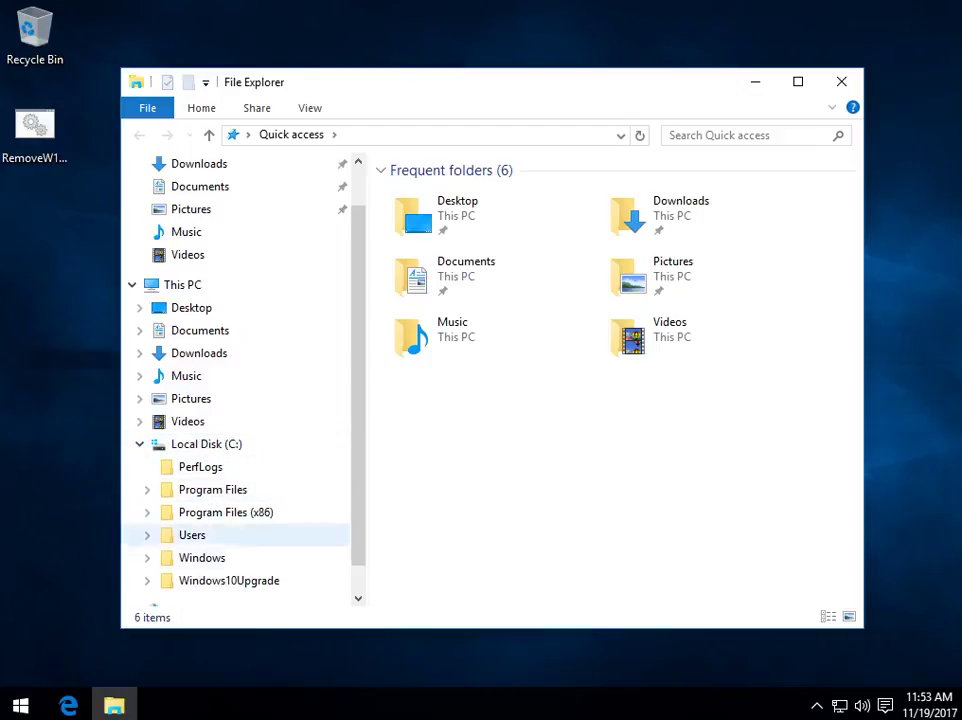
click(147, 558)
scroll(250, 436, down, 5)
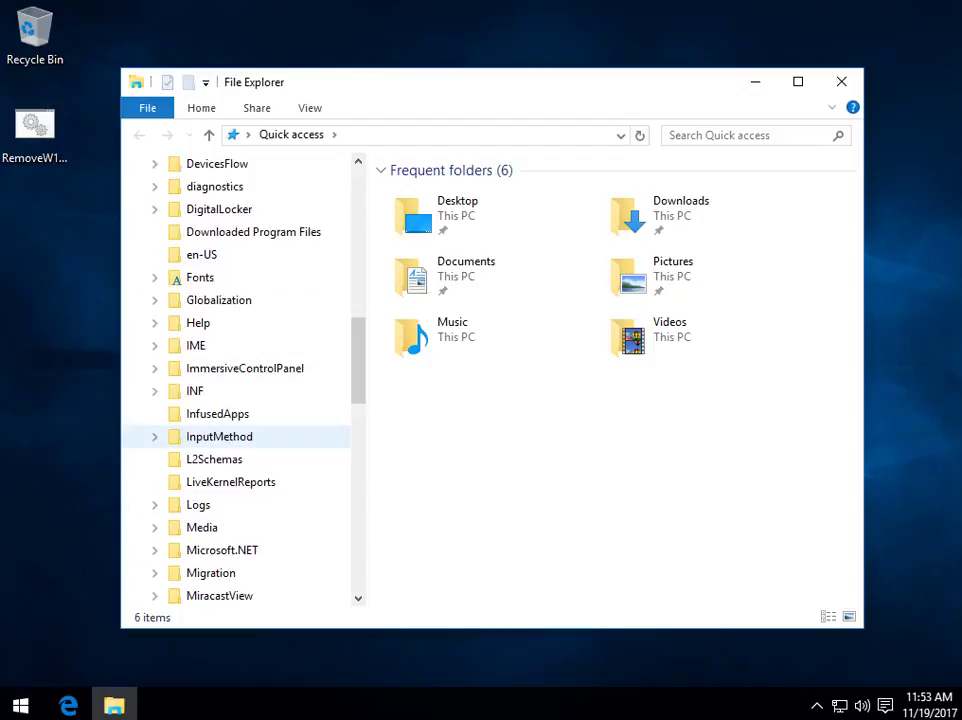
scroll(250, 400, down, 12)
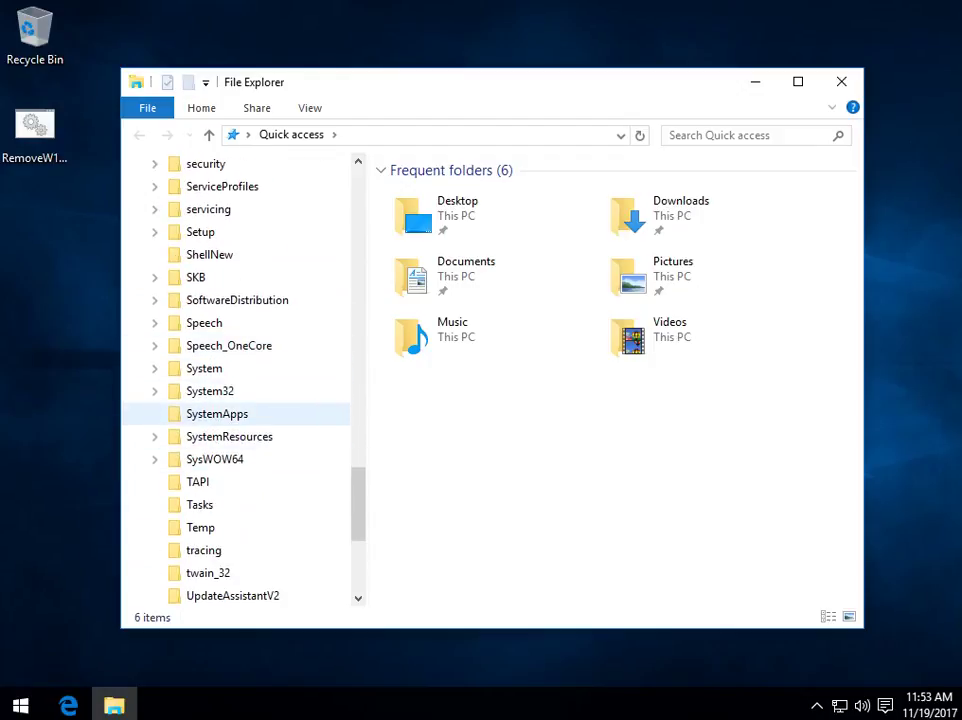
click(154, 413)
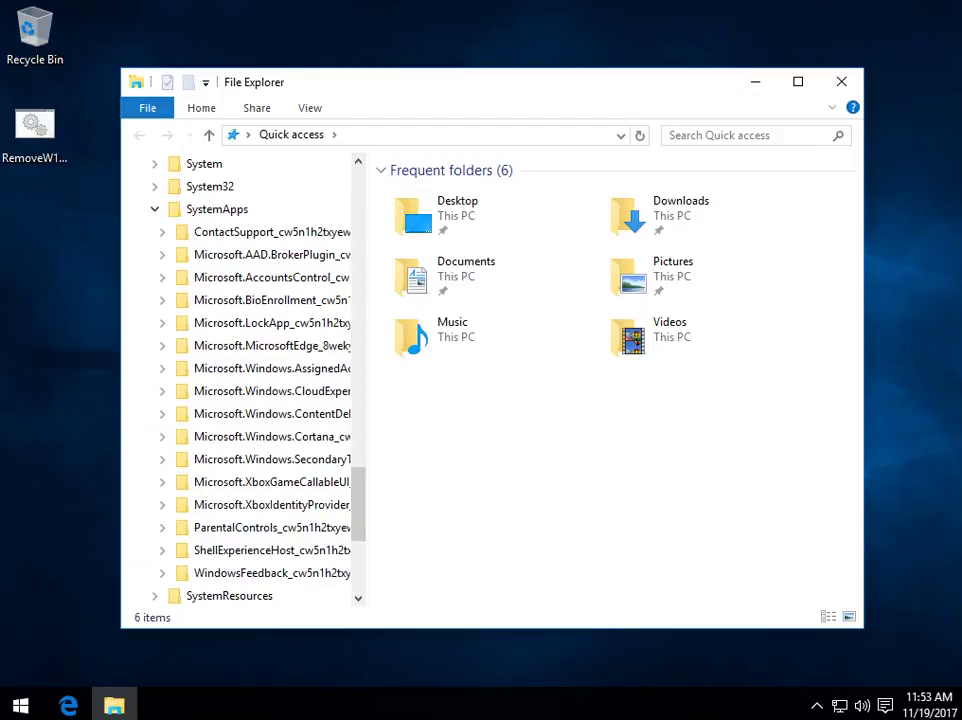
drag(368, 400, 488, 400)
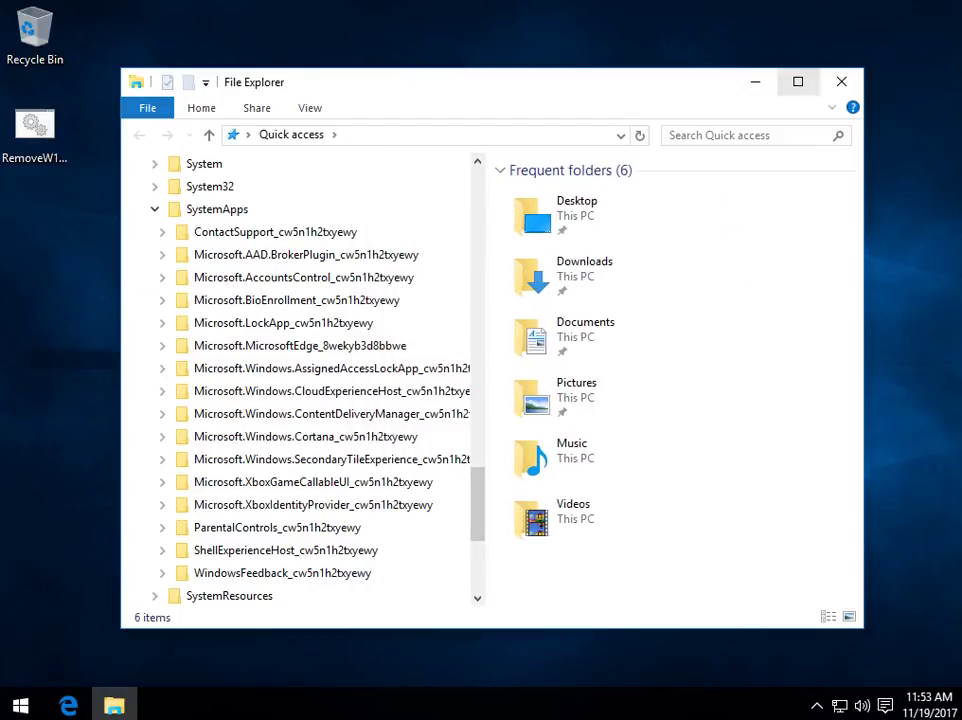
click(797, 81)
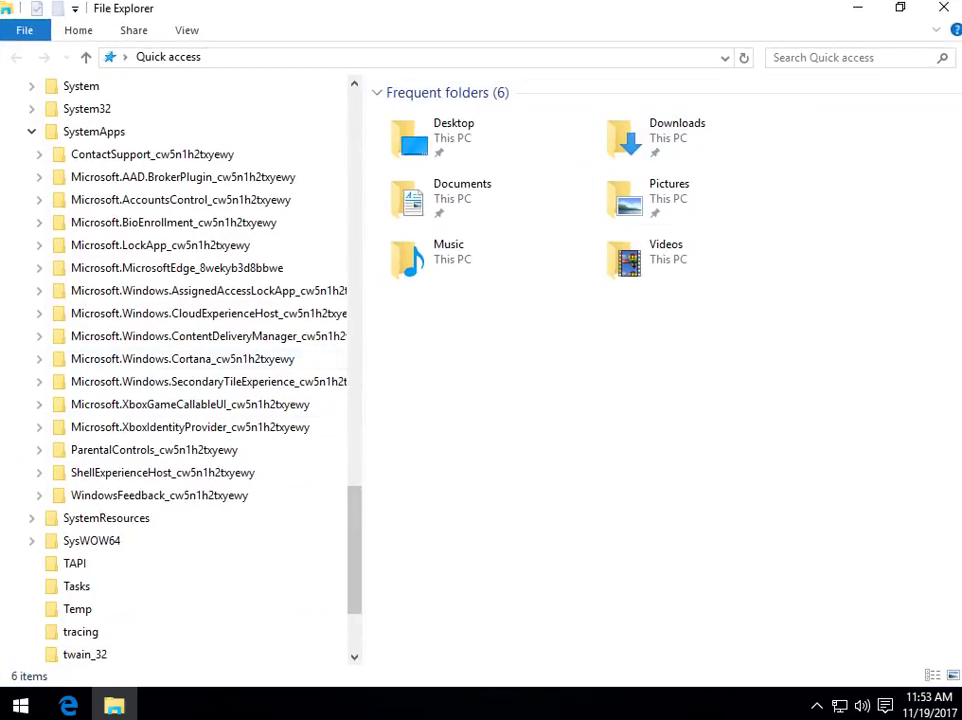
drag(366, 400, 505, 400)
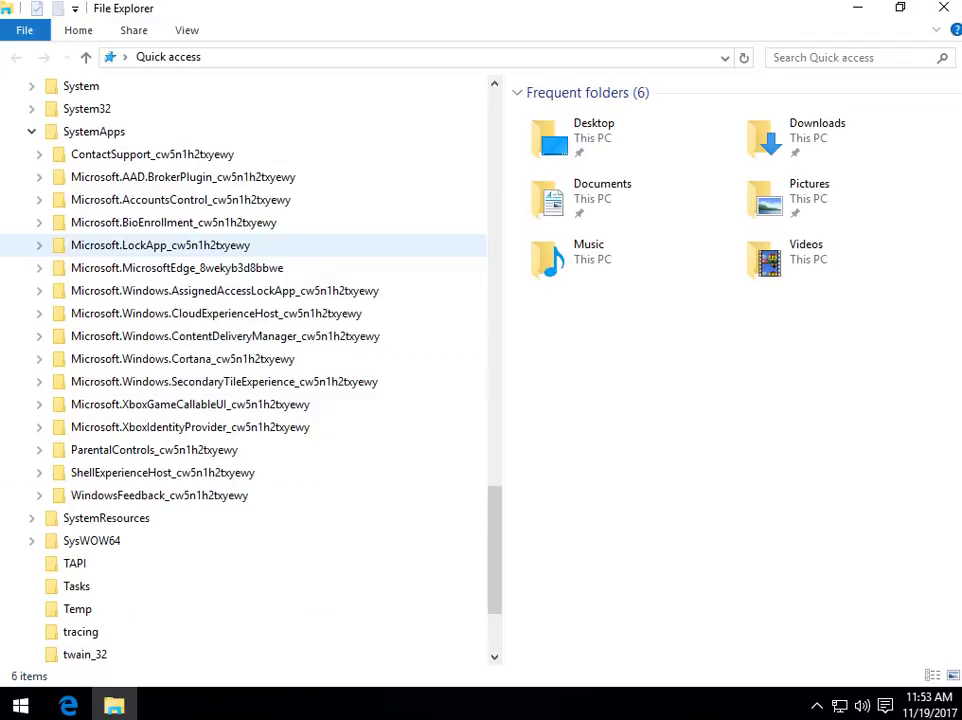
- Rename the Microsoft.LockApp_cw5n1h2txyewy folder to Microsoft.LockApp_cw5n1h2txyewy.bak, granting administrator permission for the change
click(160, 245)
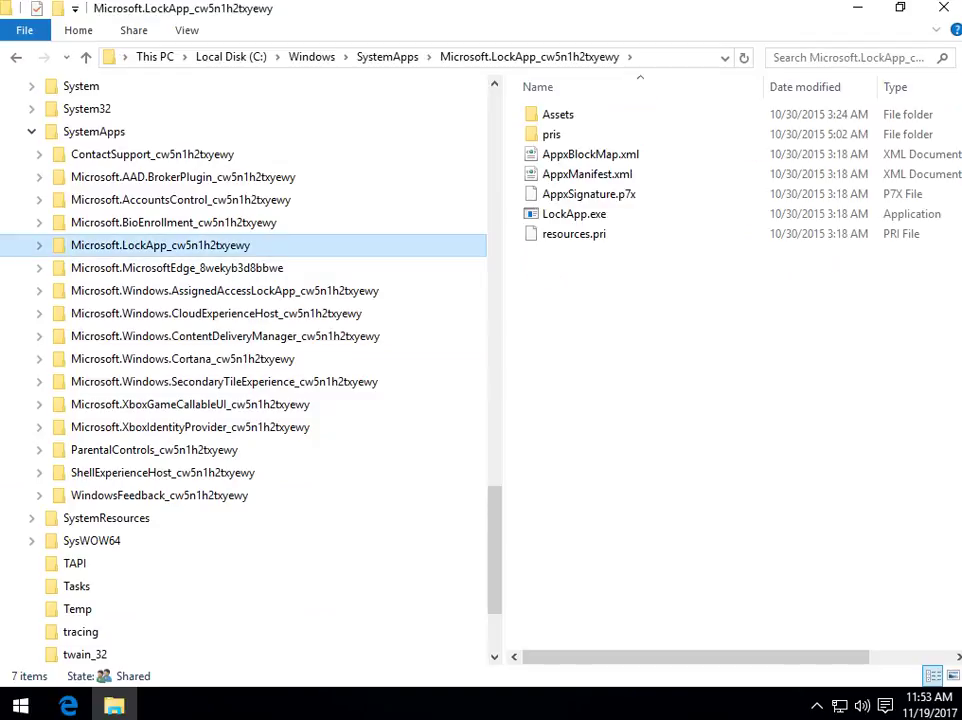
key(Right)
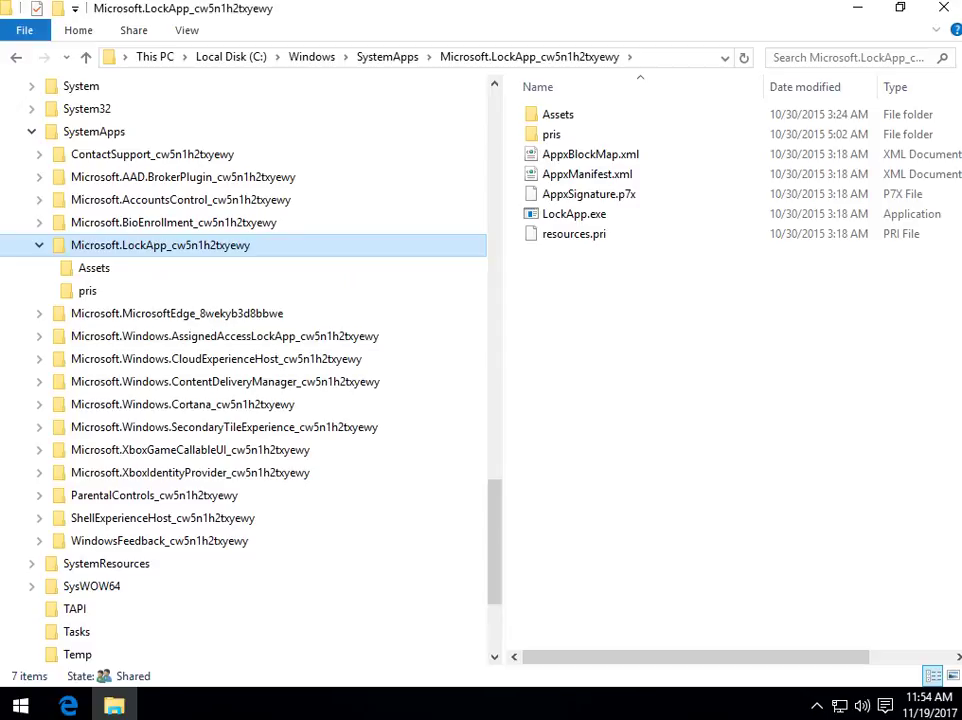
right_click(274, 246)
key(Up)
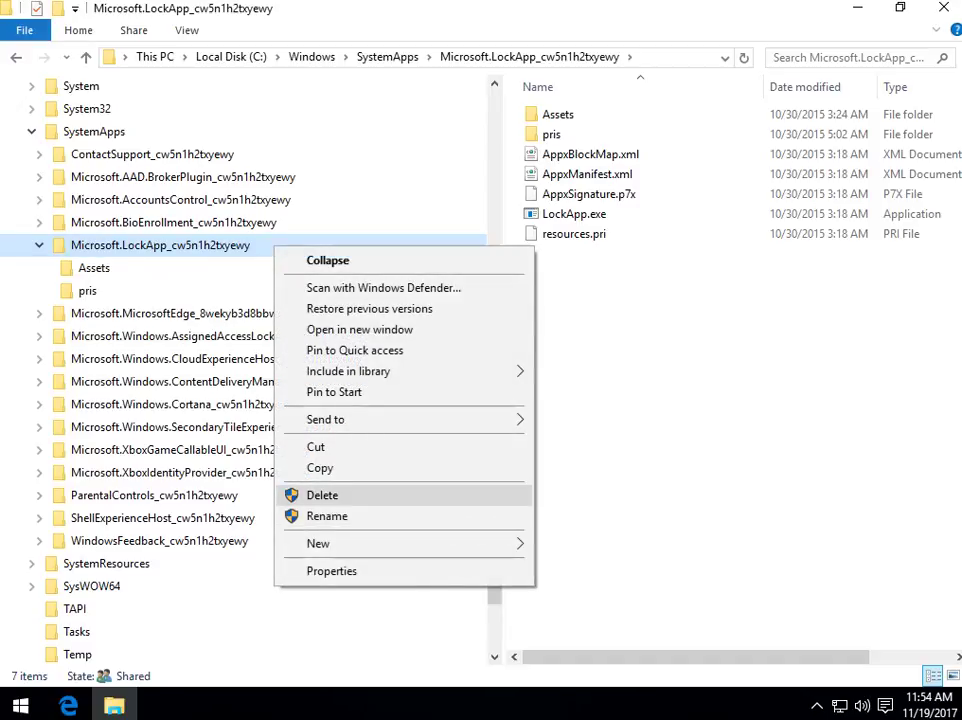
key(Down)
key(Return)
key(End)
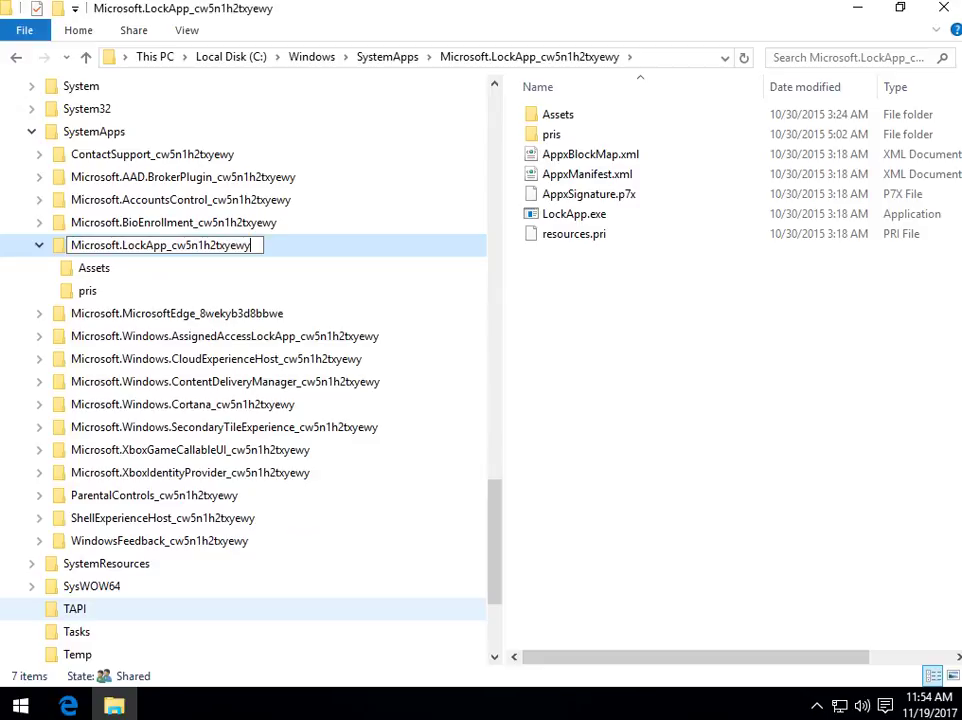
text(.)
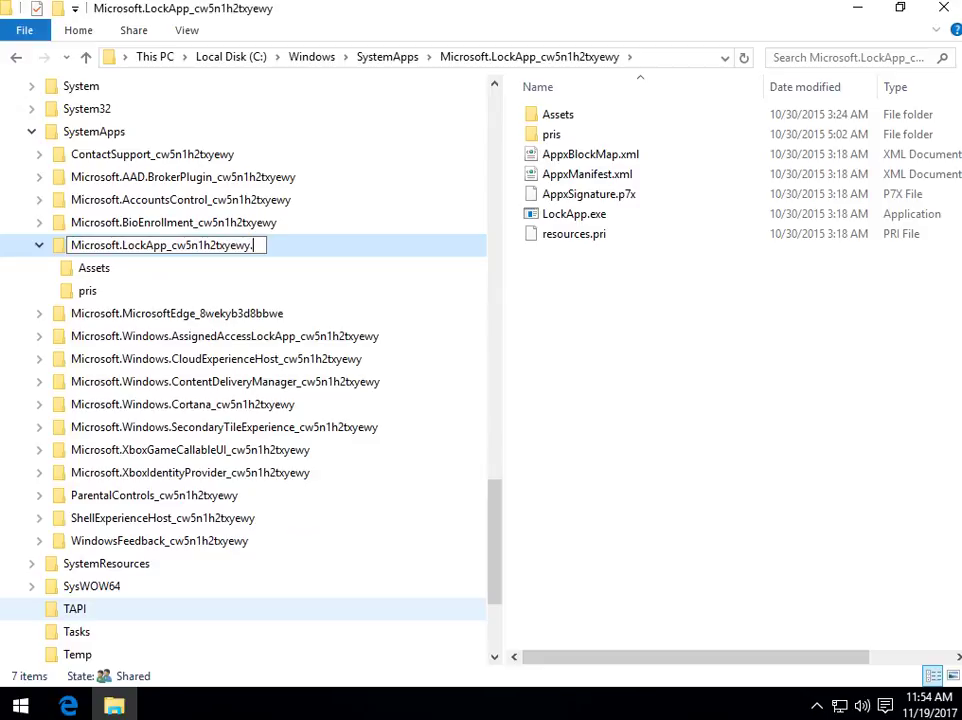
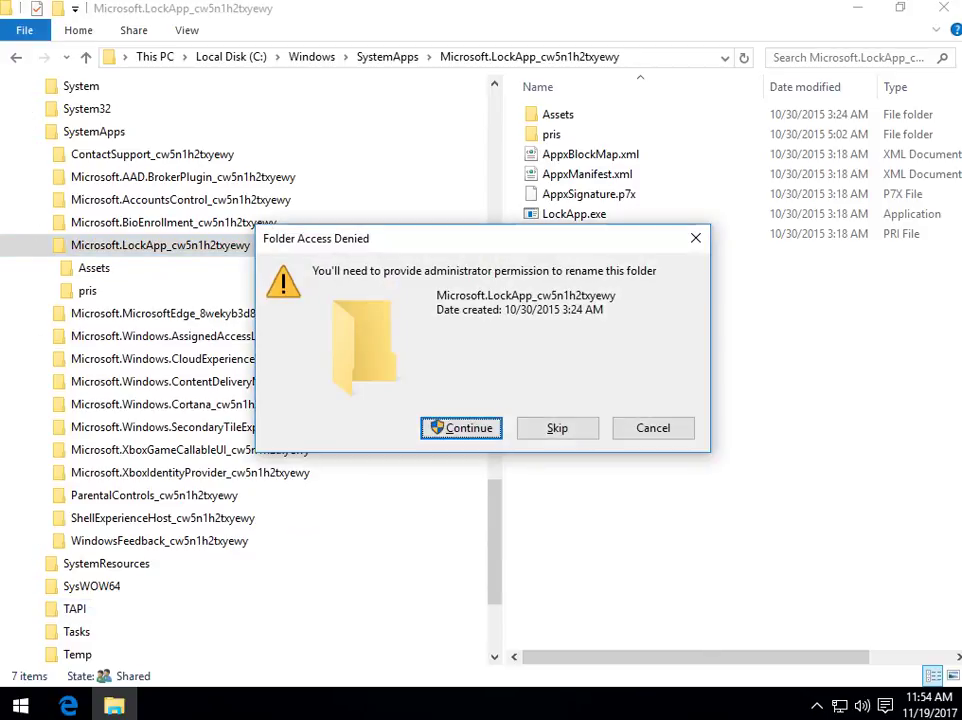
click(461, 428)
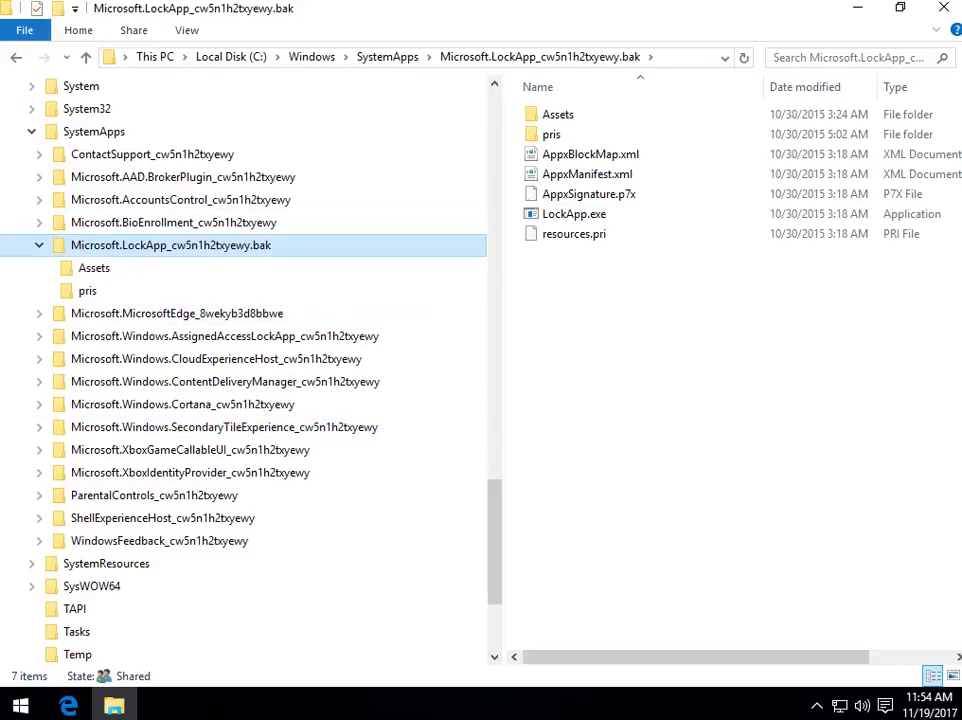
- Remove the .bak suffix from the Microsoft.LockApp folder's name with administrator permission, and collapse the folder in the tree
right_click(311, 246)
click(352, 512)
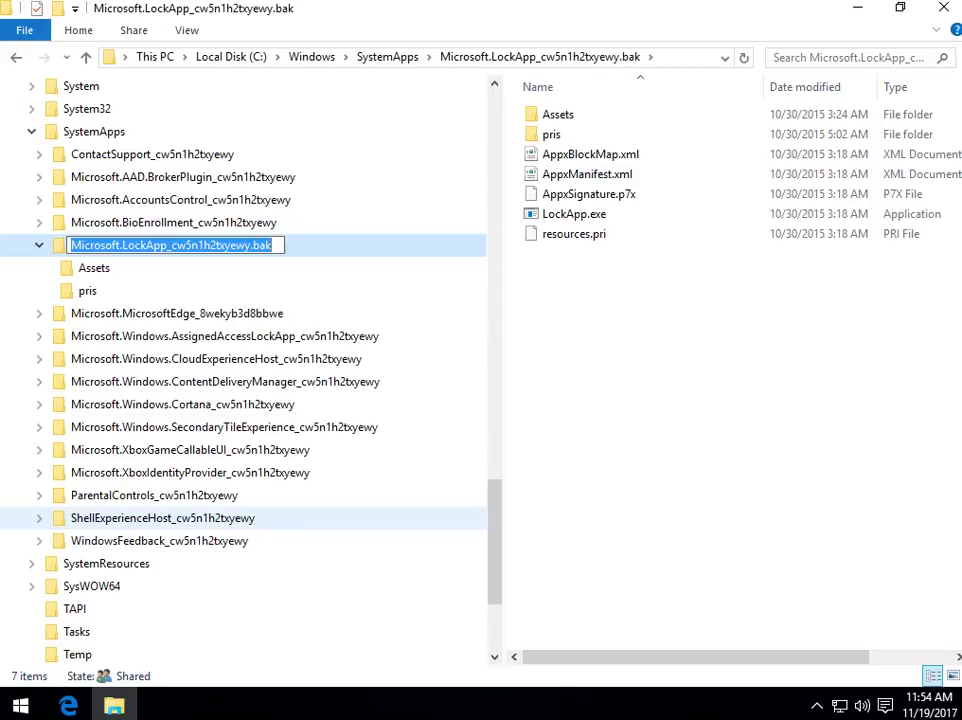
key(End)
key(BackSpace)
key(BackSpace)
key(BackSpace)
key(BackSpace)
key(Return)
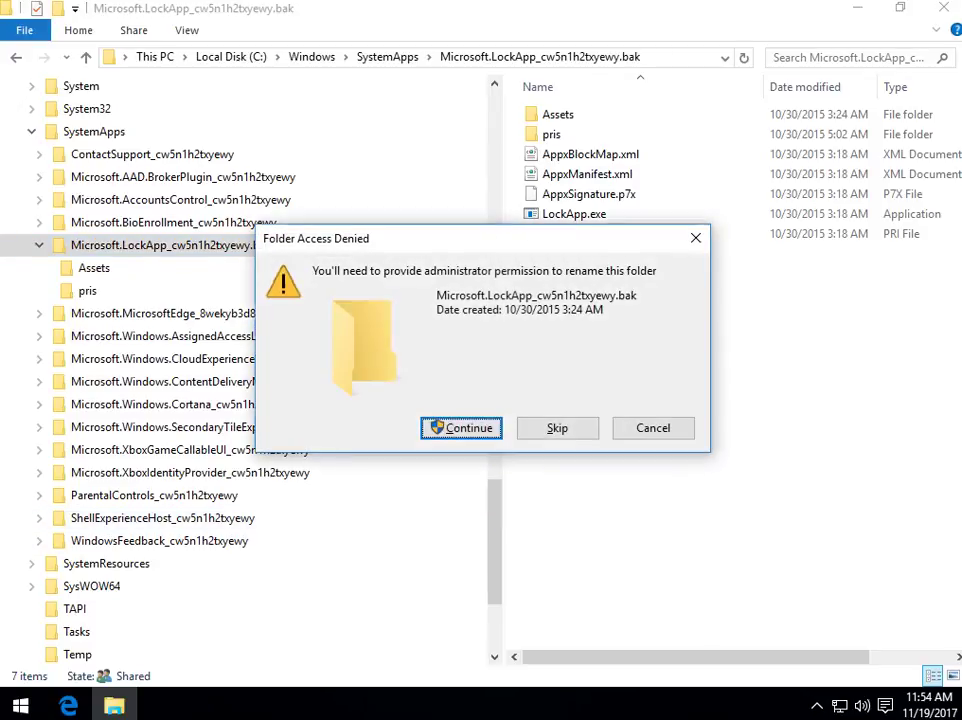
click(461, 428)
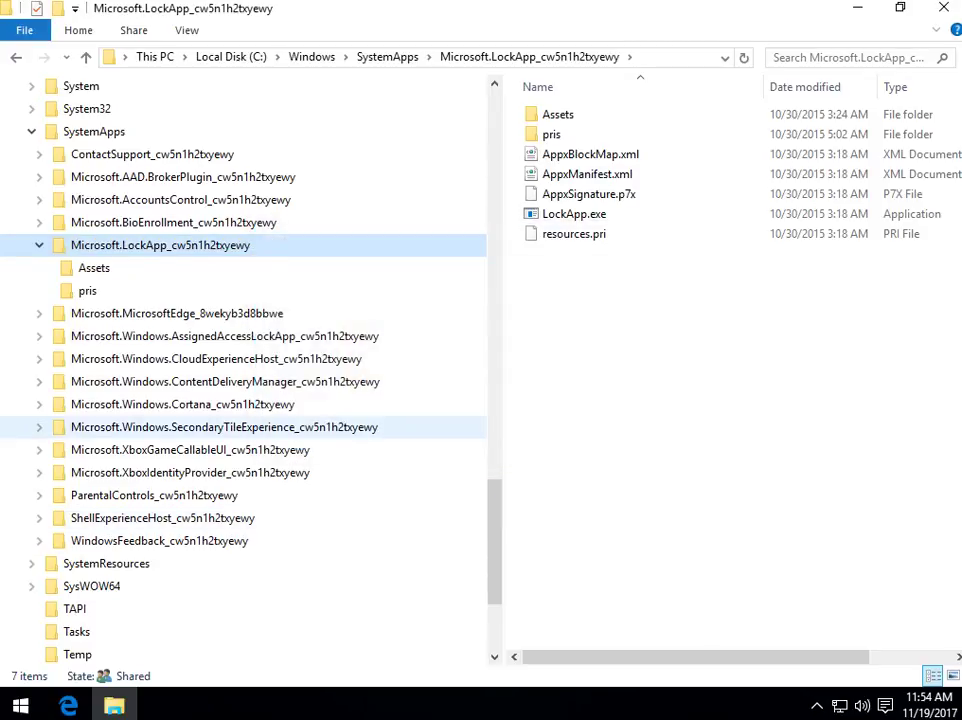
click(39, 245)
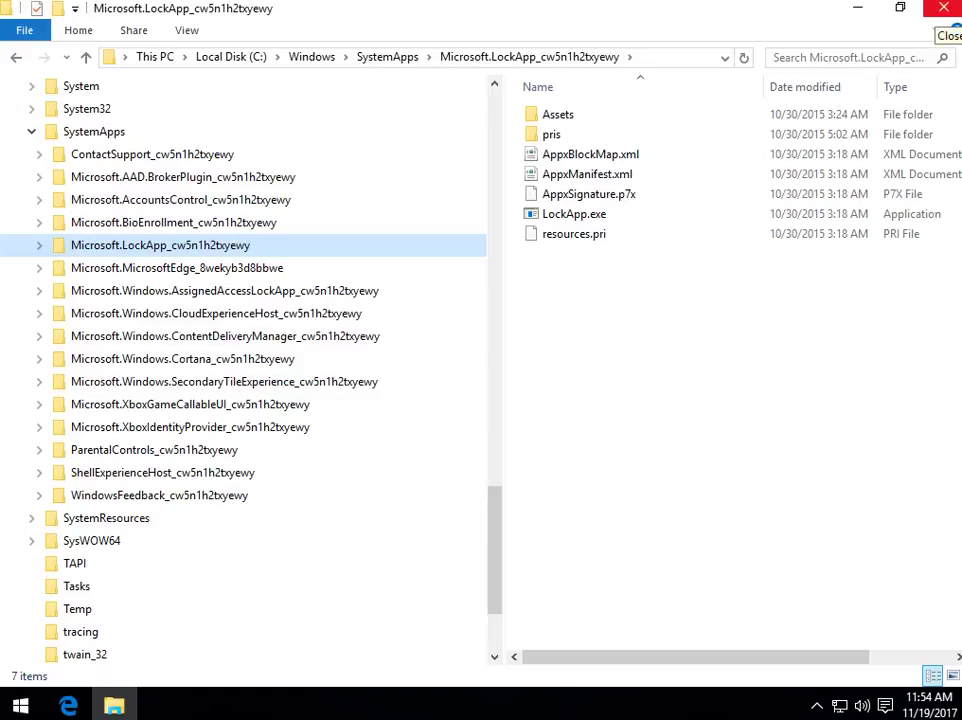
- Close the SystemApps folder window and open a new File Explorer window at Quick access
click(943, 8)
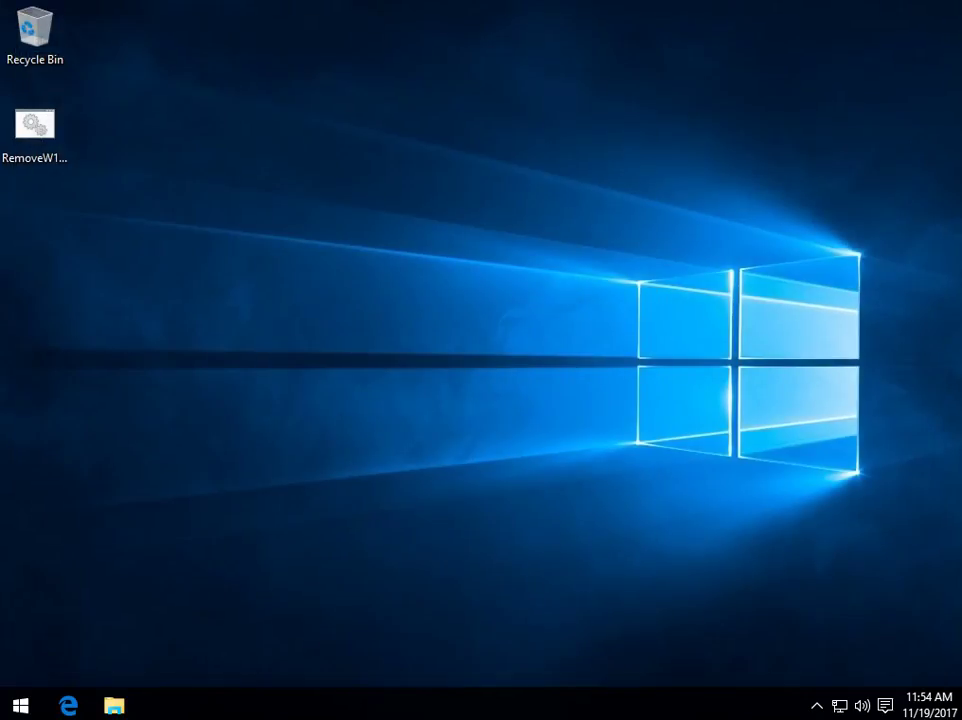
click(114, 706)
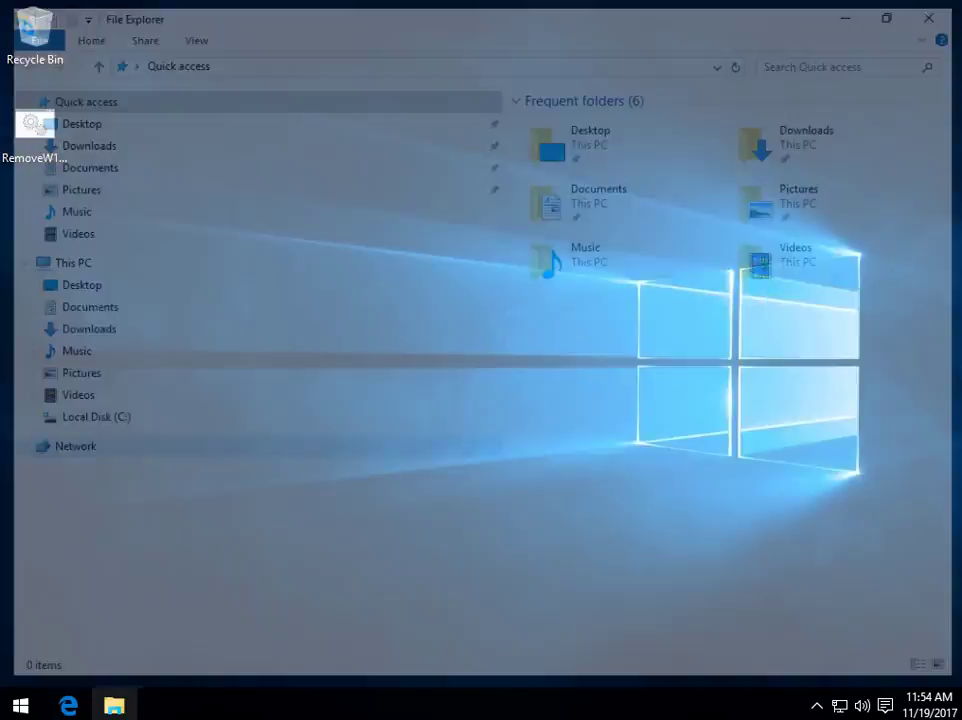